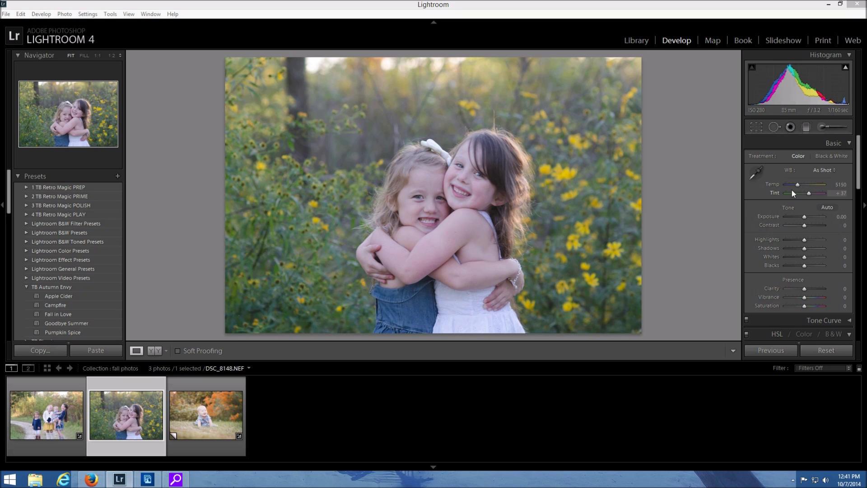
Warm the white balance of the photo of the two hugging girls to a temperature of 5659.
drag(796, 185, 798, 185)
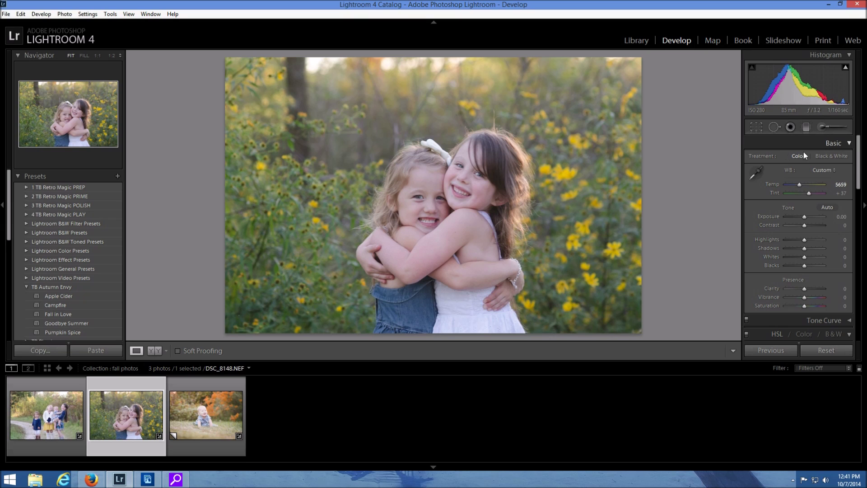
click(863, 162)
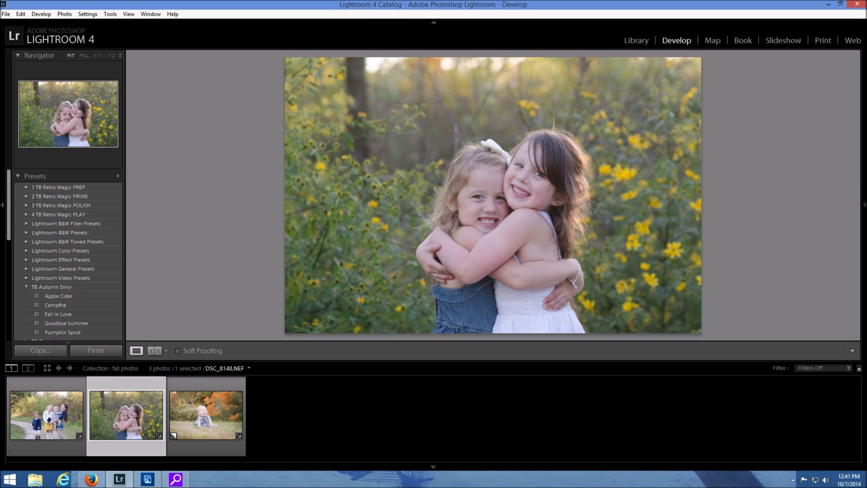
click(863, 207)
Set the HSL Green hue to -55 and compare the photo with its original side by side.
drag(859, 182, 860, 217)
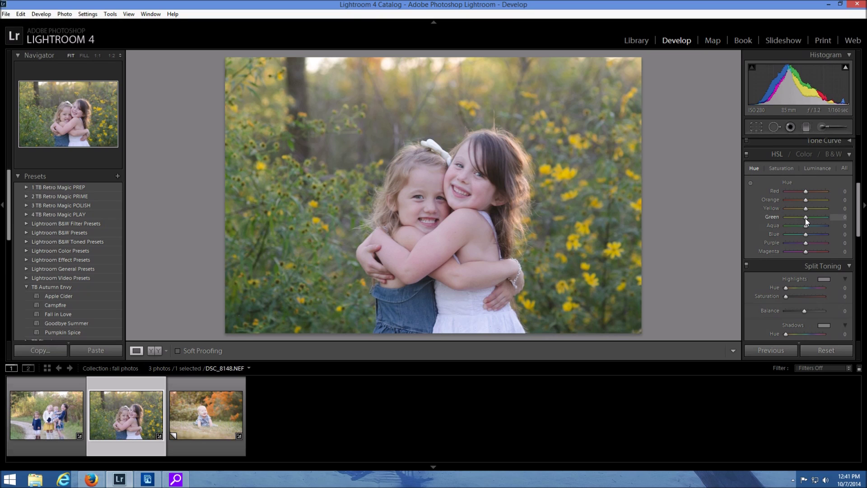
mouse_move(804, 219)
mouse_down()
mouse_move(793, 216)
mouse_move(822, 226)
mouse_move(798, 220)
mouse_up()
drag(798, 221, 795, 220)
click(154, 350)
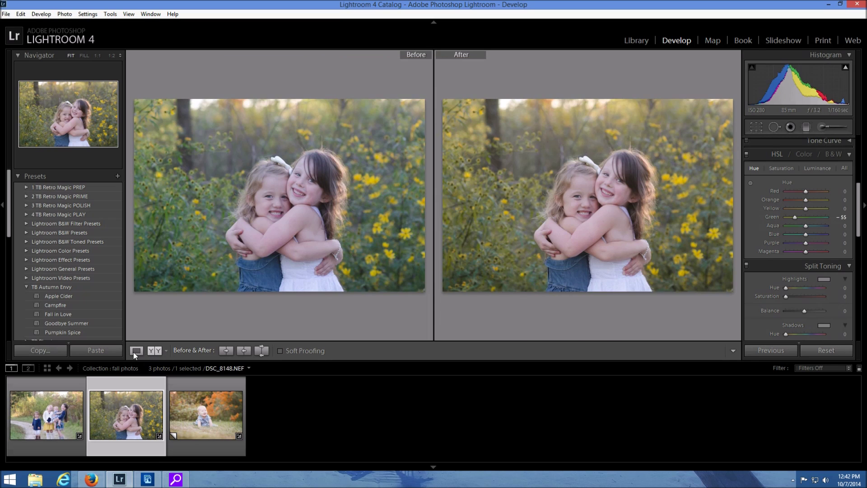
click(135, 353)
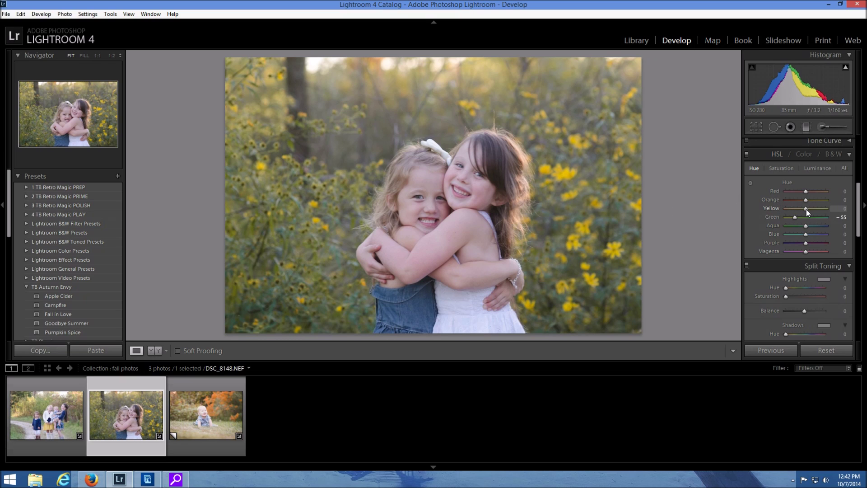
Set the Yellow hue to -48 and the Orange hue to -32, comparing the before and after versions.
drag(805, 213, 797, 212)
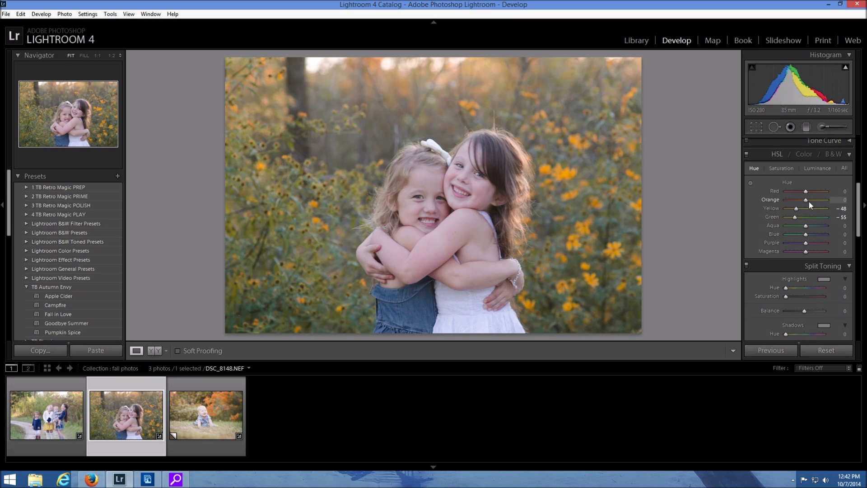
mouse_move(807, 202)
mouse_down()
mouse_move(789, 202)
mouse_move(820, 207)
mouse_move(801, 204)
mouse_up()
click(154, 350)
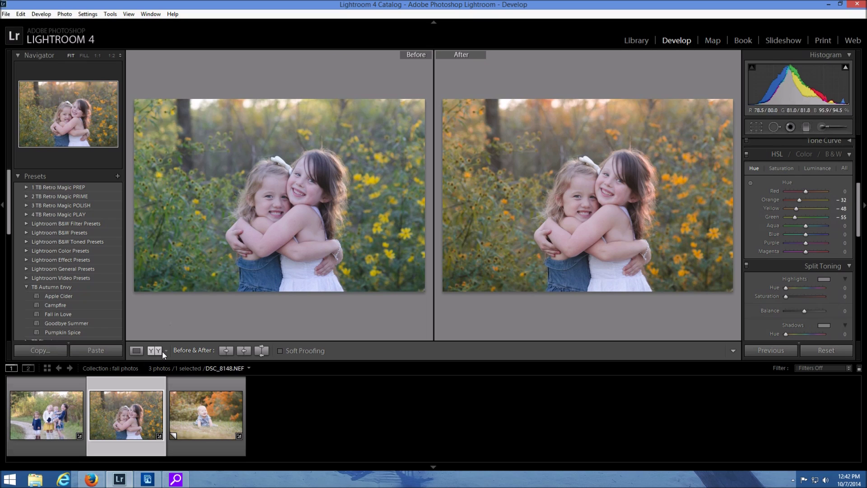
click(137, 351)
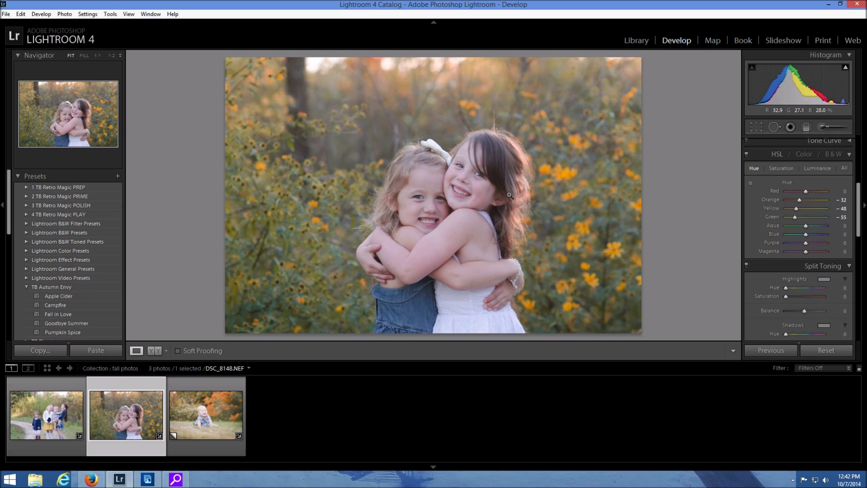
Apply the Pumpkin Spice preset from TB Autumn Envy to the photo of the two hugging girls.
click(84, 334)
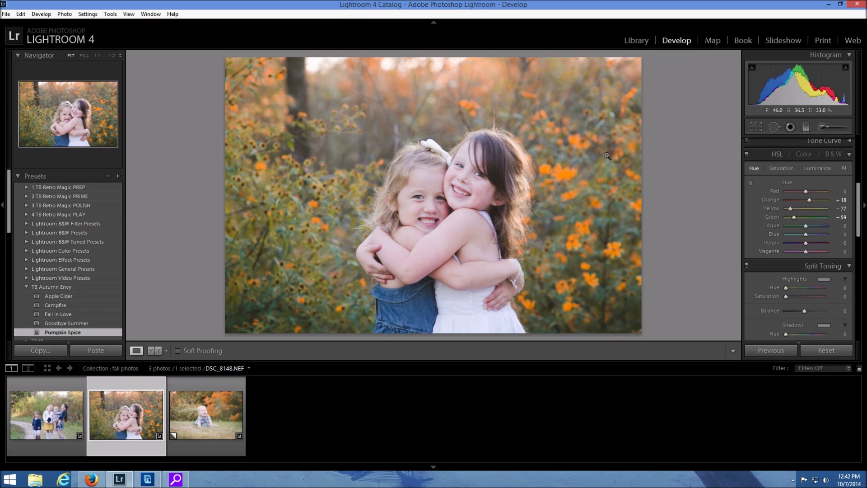
Open the group photo DSC_8114.NEF and set its white balance temperature to 6146.
click(51, 417)
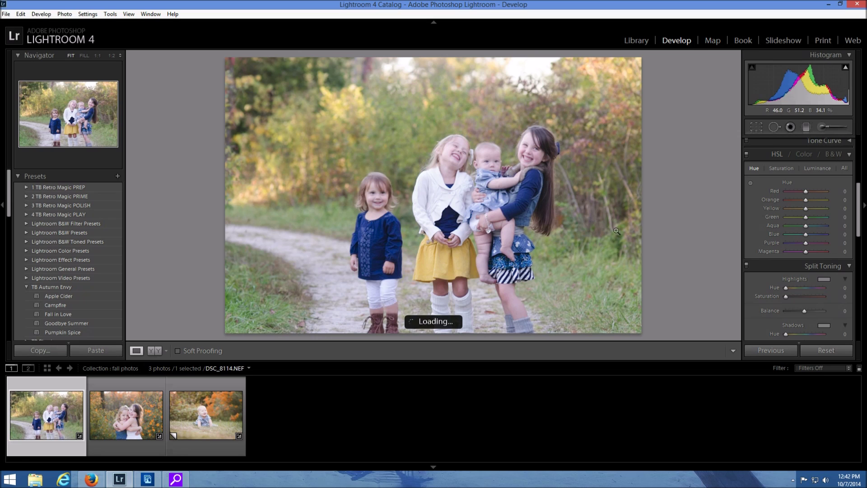
scroll(812, 189, up, 5)
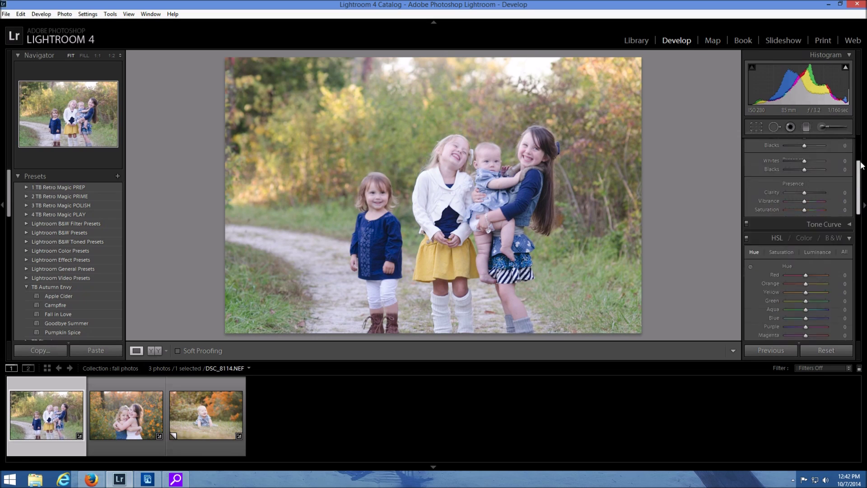
drag(804, 186, 807, 185)
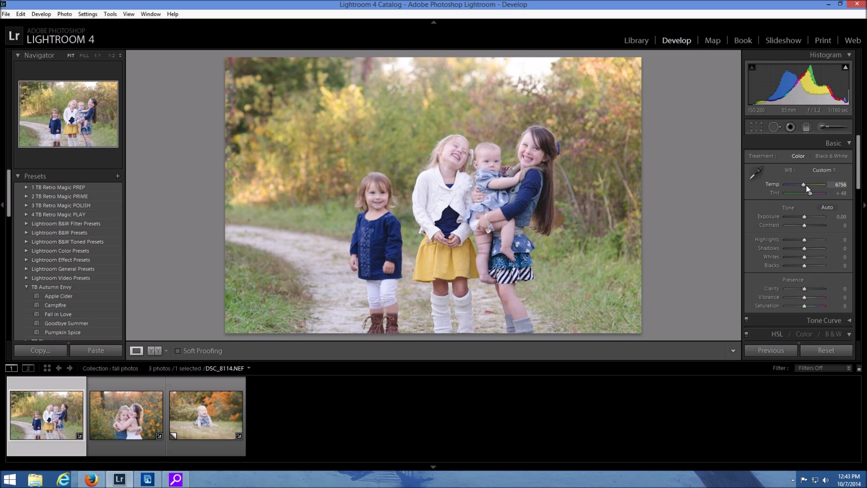
drag(809, 185, 804, 185)
Set the HSL Green hue of the group photo to -57.
drag(859, 166, 853, 212)
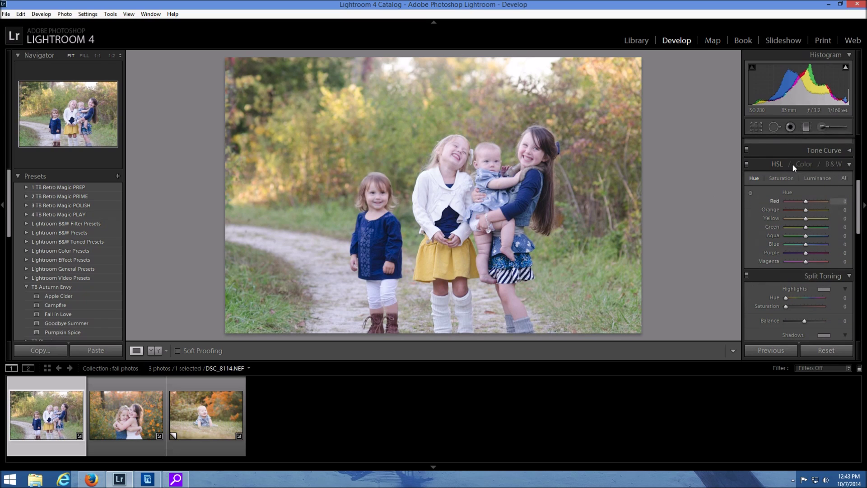
drag(806, 226, 790, 227)
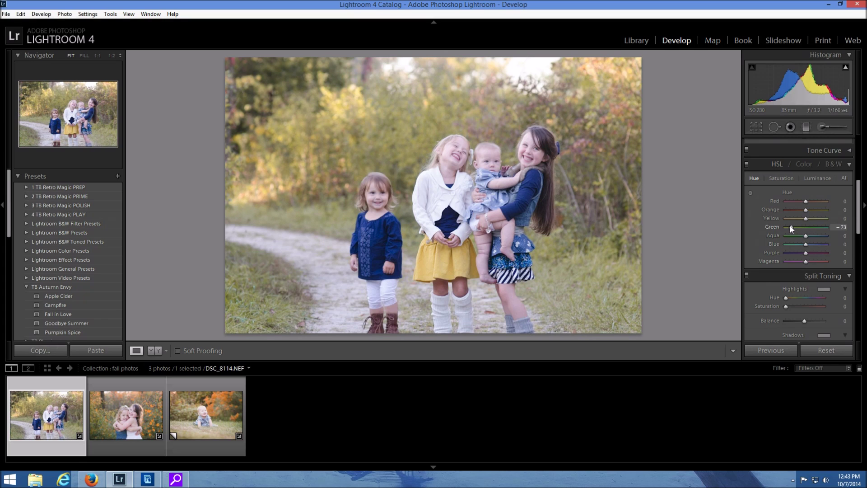
drag(790, 229, 796, 231)
Set the Yellow and Orange hues both to -48, checking a stronger orange shift up close on the smallest standing girl's hair.
drag(808, 222, 793, 209)
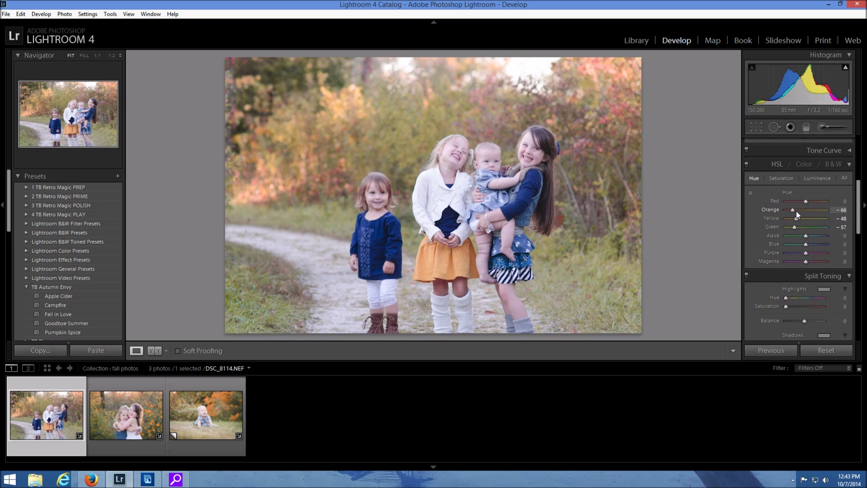
mouse_move(796, 211)
mouse_down()
mouse_move(777, 212)
mouse_move(795, 214)
mouse_up()
drag(794, 215, 779, 212)
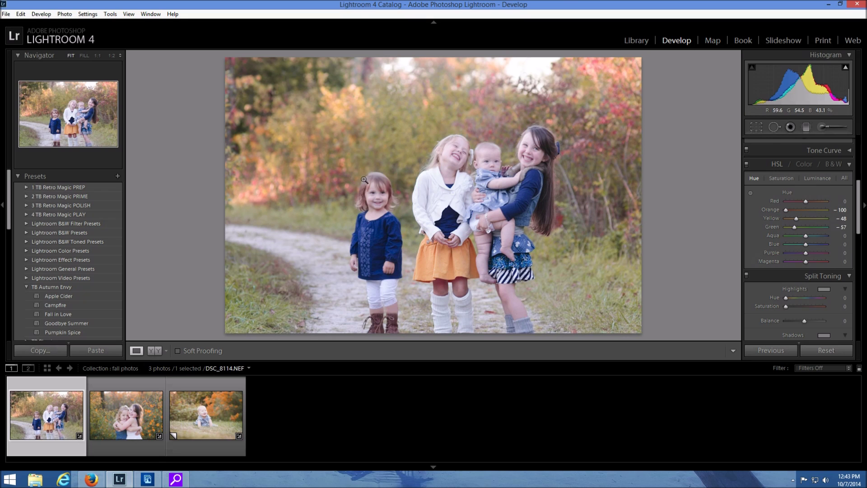
click(370, 189)
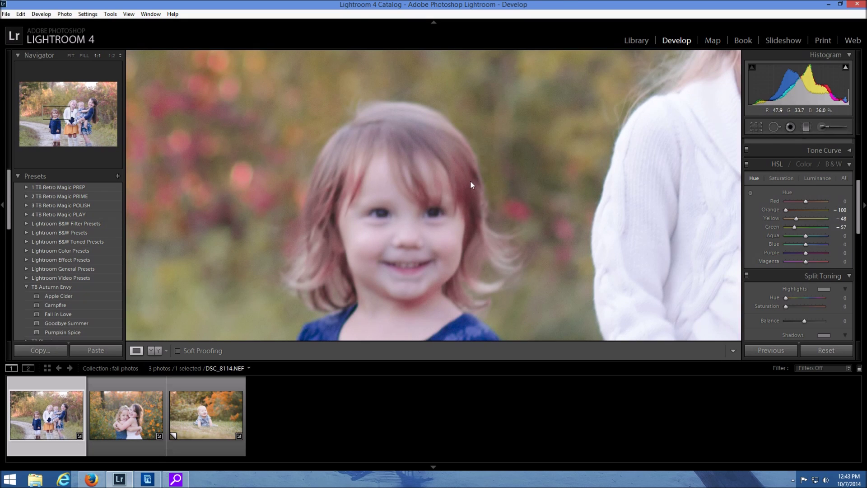
click(451, 177)
drag(788, 210, 798, 214)
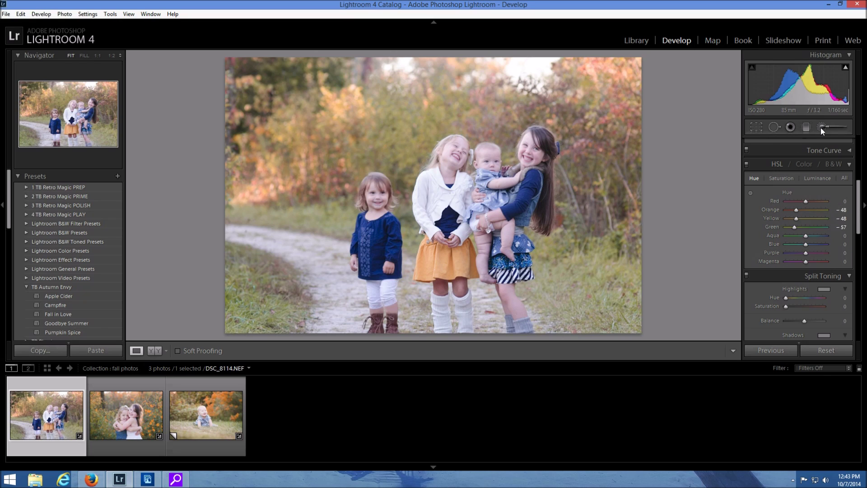
Activate the Adjustment Brush, expand the TB Autumn Red effect's settings, and inspect its overlay colour.
scroll(861, 200, up, 5)
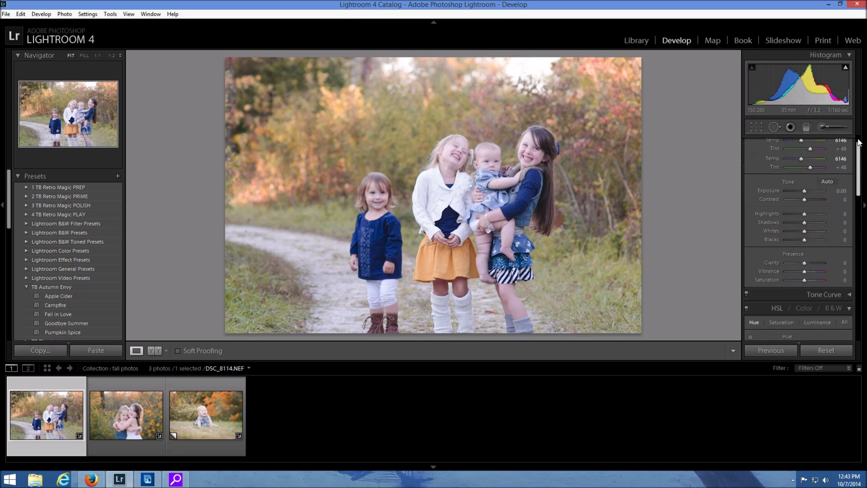
click(821, 127)
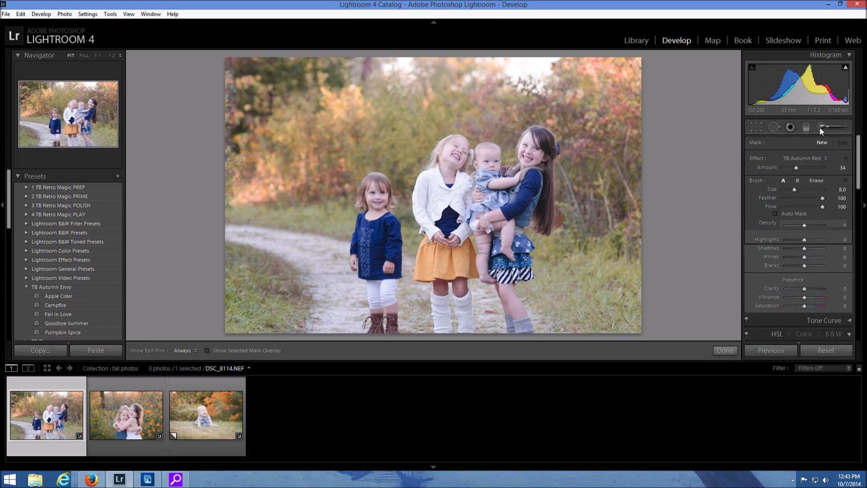
click(847, 158)
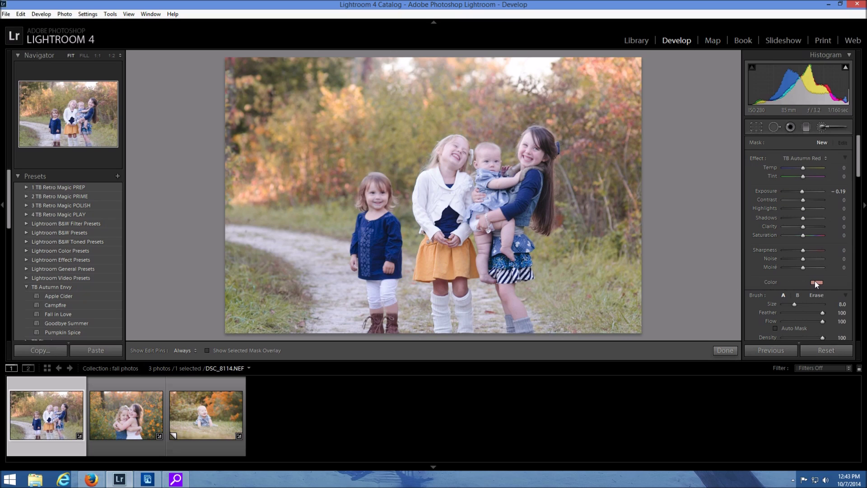
click(816, 283)
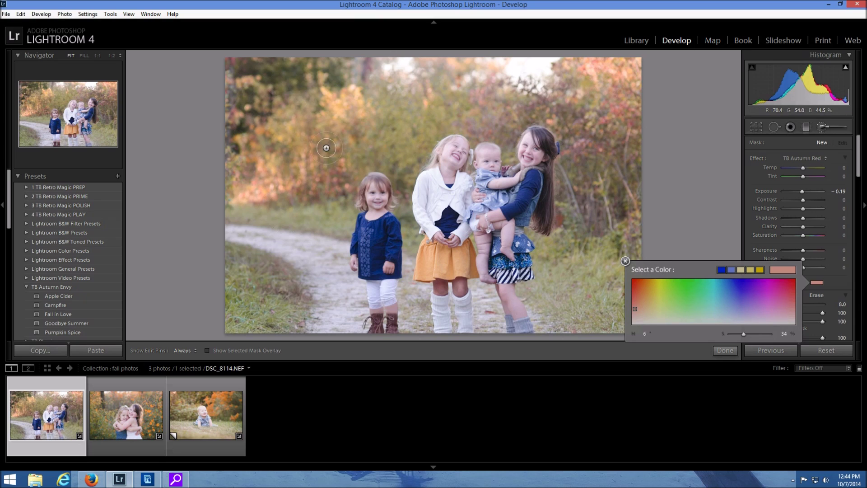
click(626, 261)
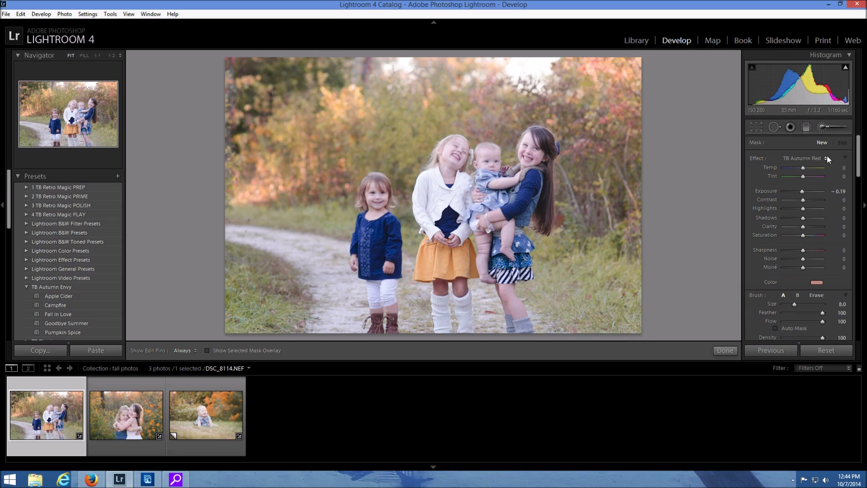
Paint the TB Golden Orange brush effect over the trees and bushes behind the children, varying the brush size.
click(826, 158)
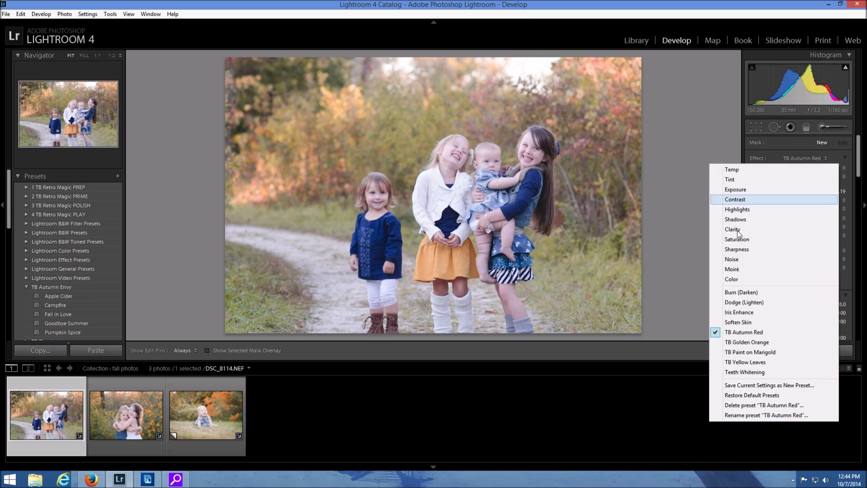
click(763, 344)
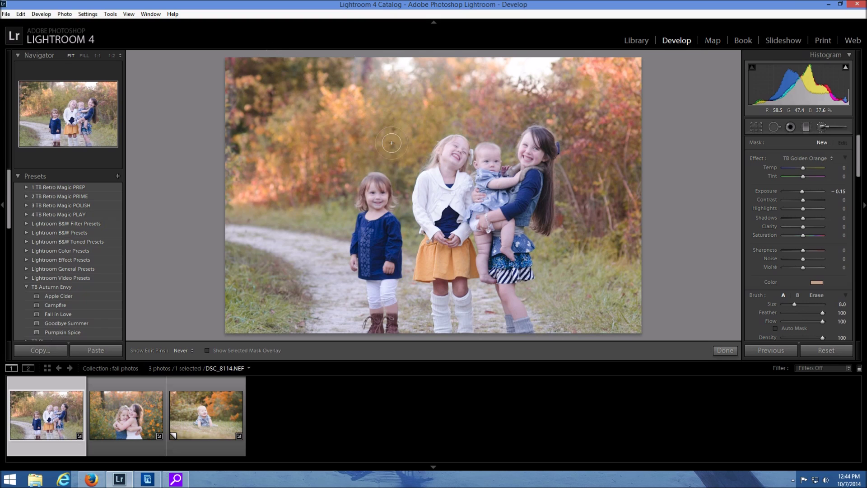
drag(403, 160, 401, 181)
scroll(401, 182, down, 3)
scroll(395, 183, down, 1)
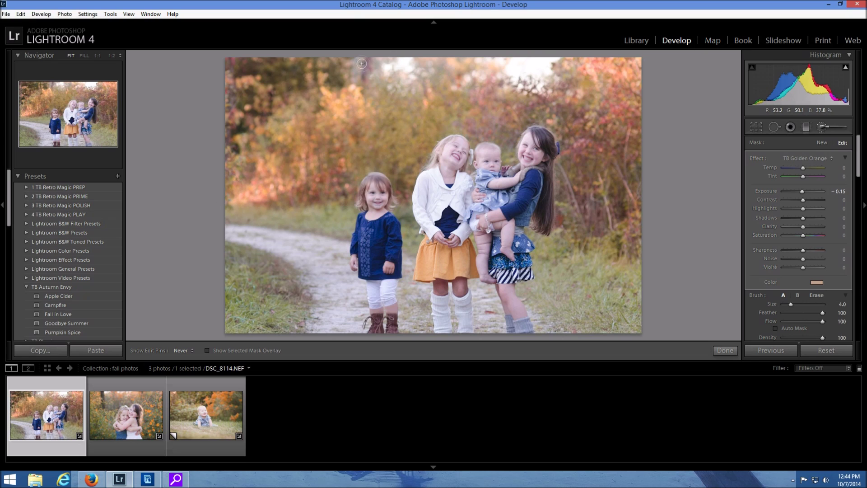
scroll(571, 99, up, 2)
key(h)
Add a new brush adjustment with the TB Paint on Marigold effect at size 10 over the grass on both sides of the path.
click(822, 143)
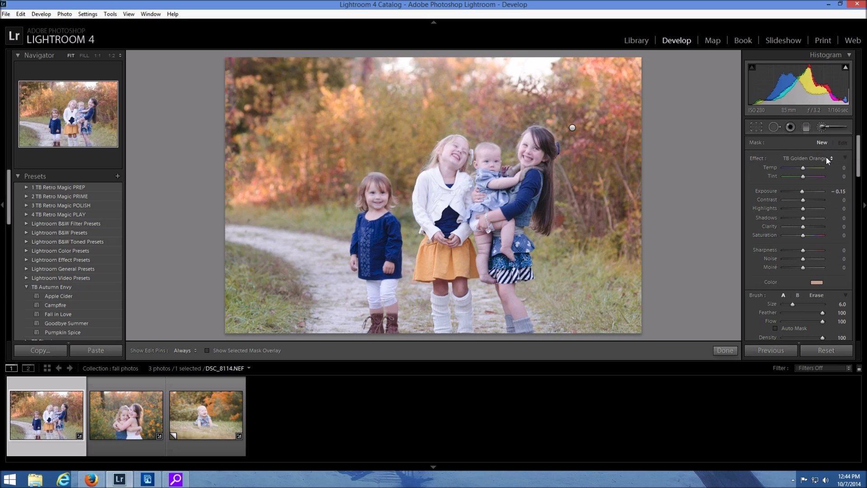
click(833, 159)
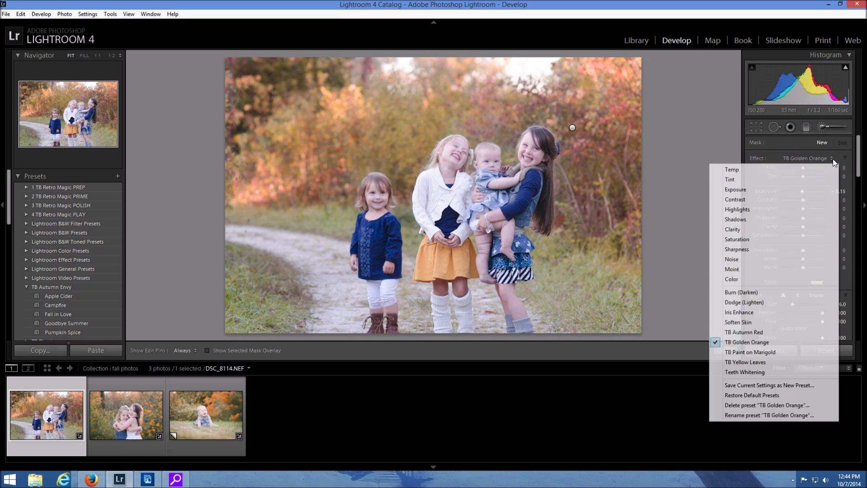
click(769, 354)
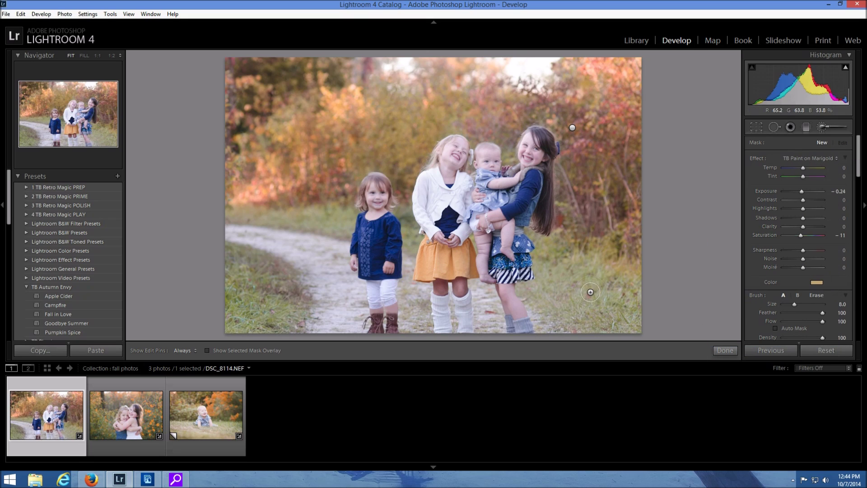
key(h)
scroll(612, 264, up, 2)
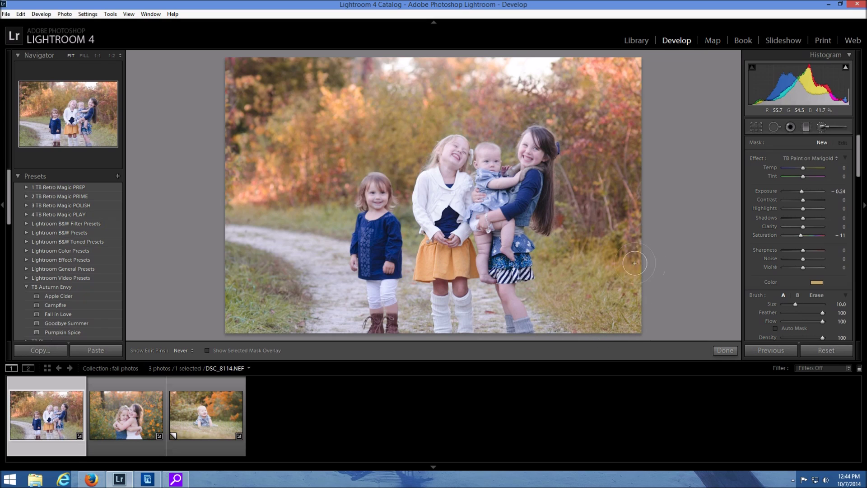
key(h)
key(h)
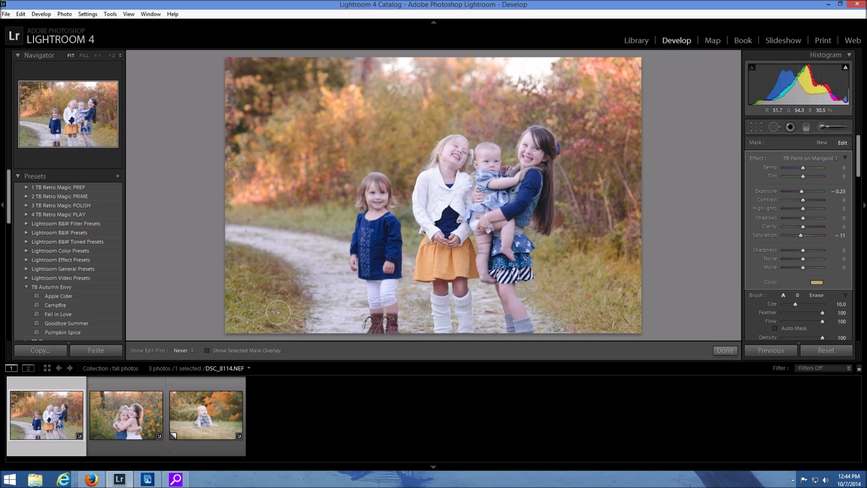
key(h)
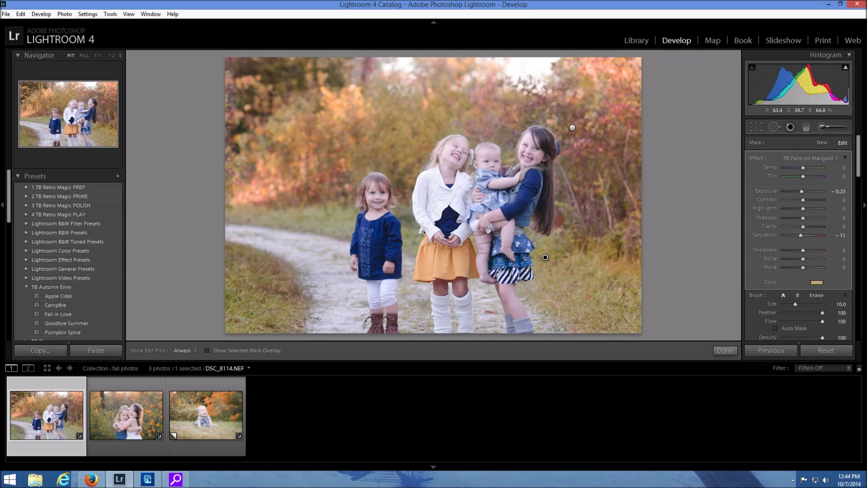
key(h)
key(h)
Add a new TB Autumn Red brush adjustment and paint it over the right-hand bushes and the upper-left trees.
click(822, 143)
click(830, 159)
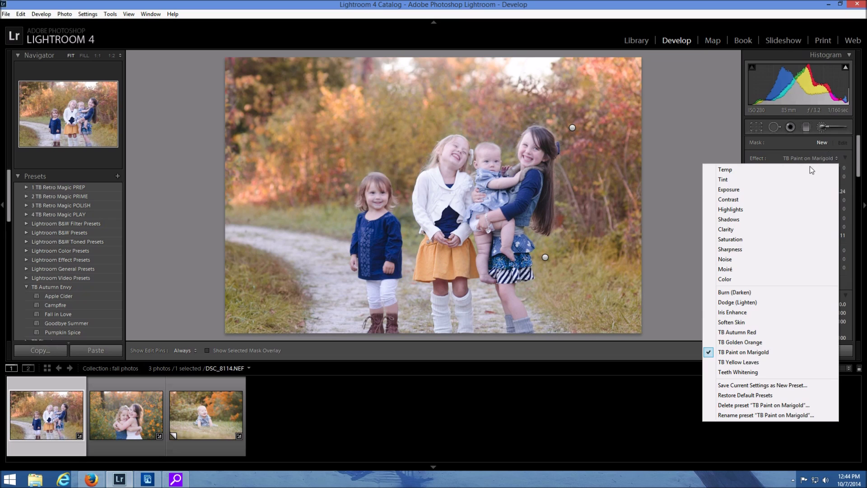
click(768, 332)
key(h)
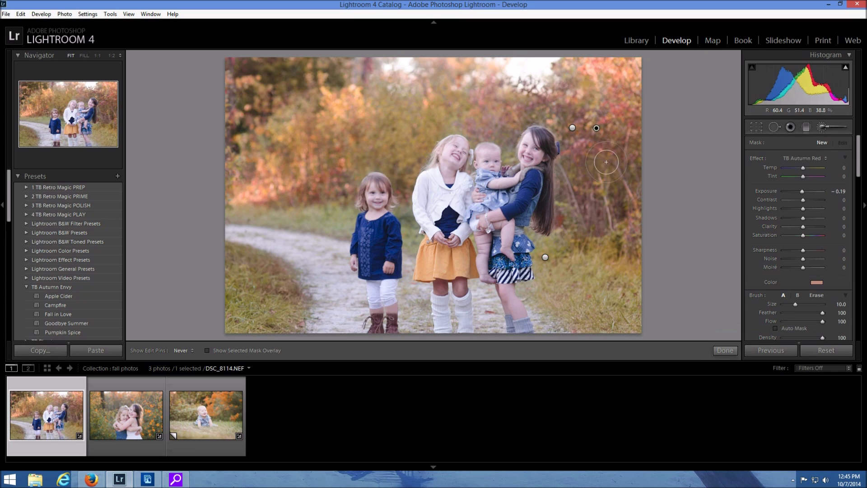
mouse_move(587, 128)
mouse_down()
mouse_move(597, 174)
mouse_move(591, 225)
mouse_move(639, 222)
mouse_up()
mouse_move(285, 160)
mouse_down()
mouse_move(342, 176)
mouse_move(243, 179)
mouse_move(294, 153)
mouse_move(260, 105)
mouse_move(244, 98)
mouse_move(269, 73)
mouse_move(327, 71)
mouse_up()
key(h)
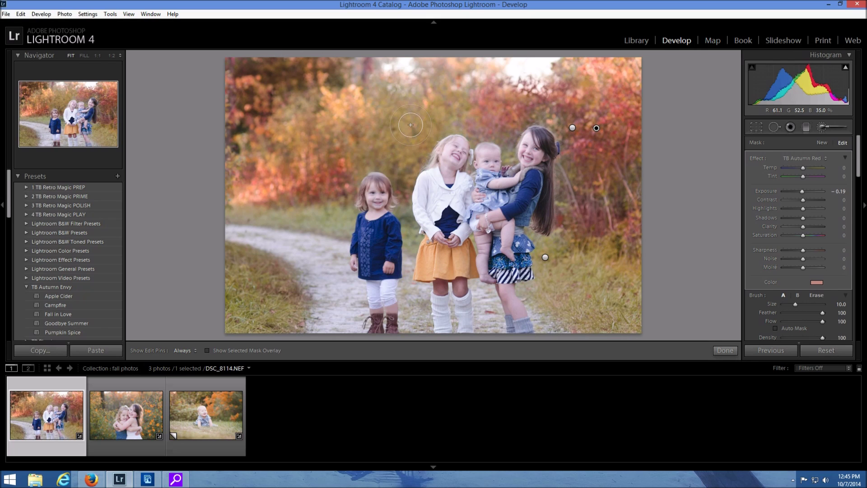
key(h)
key(h)
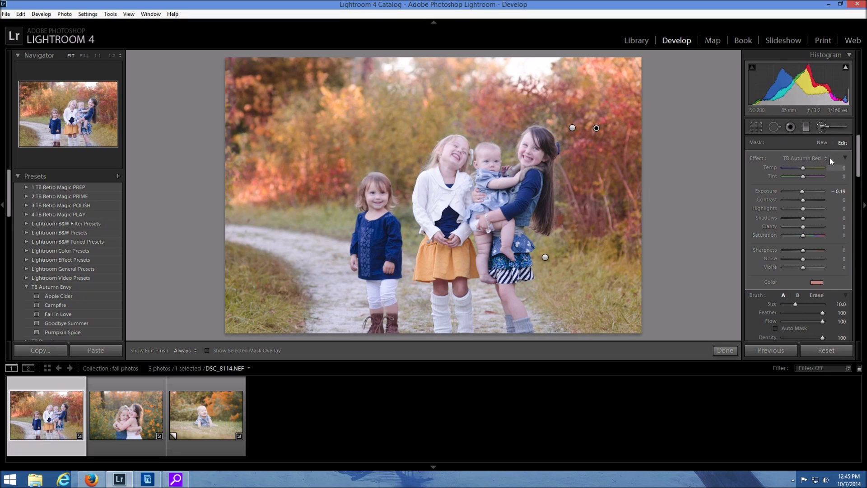
Reduce the Amount of the TB Autumn Red brush adjustment and finish using the Adjustment Brush.
click(845, 157)
click(845, 157)
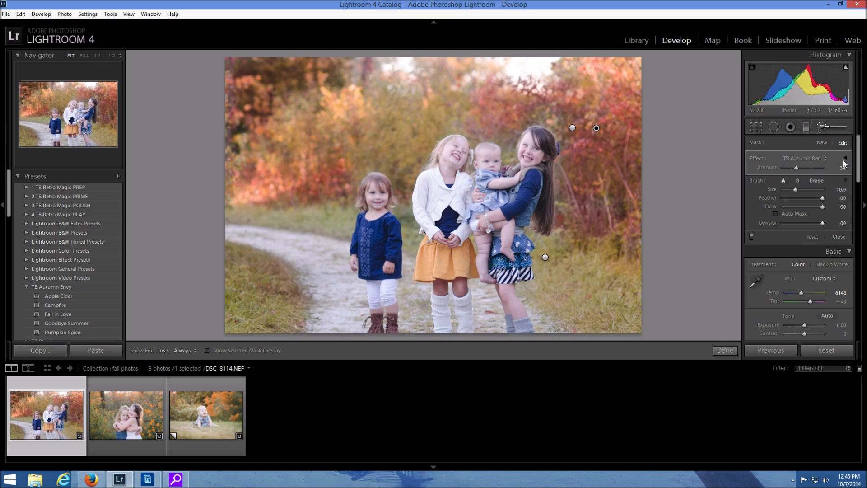
drag(795, 168, 790, 169)
mouse_move(789, 169)
mouse_down()
mouse_move(806, 170)
mouse_move(789, 167)
mouse_up()
drag(788, 169, 788, 169)
click(730, 351)
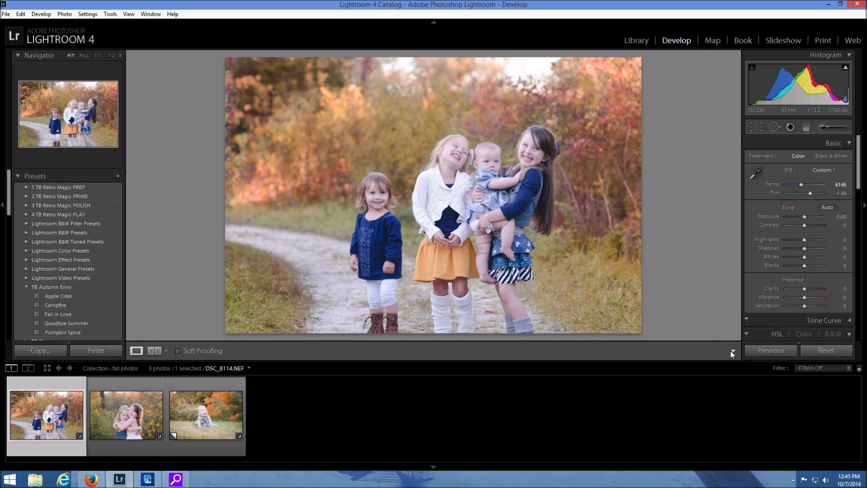
Compare the group photo before and after editing side by side, and return to the single-photo view.
click(159, 351)
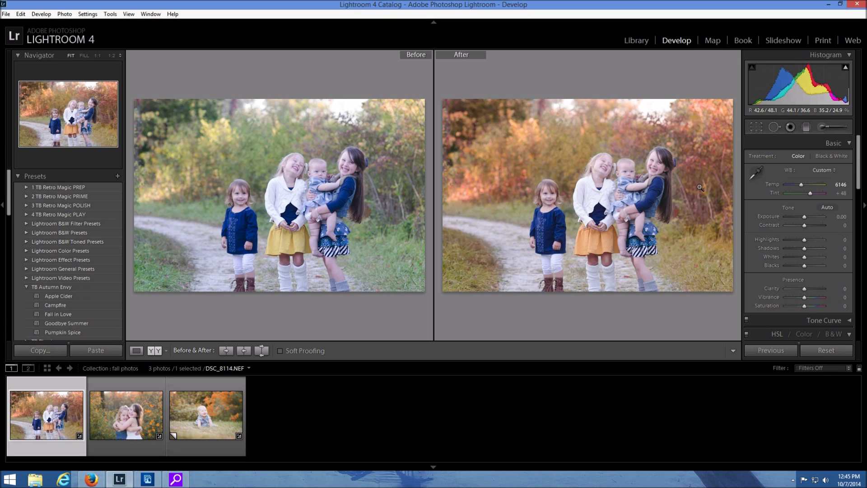
click(135, 351)
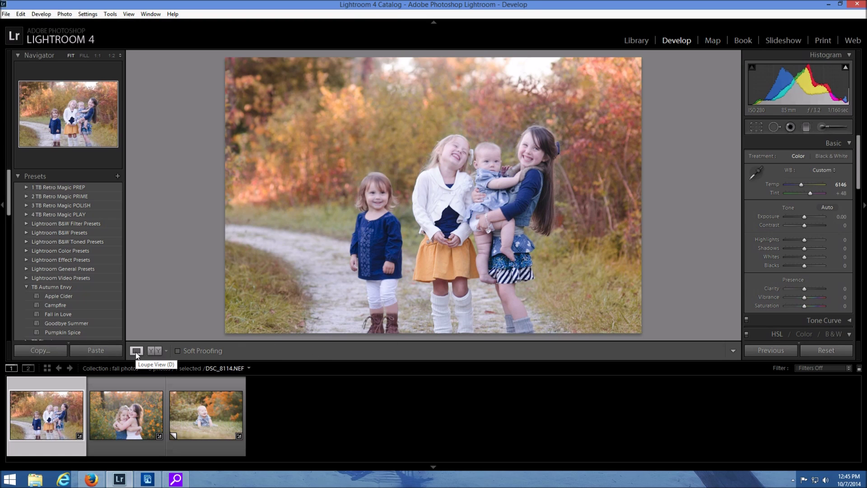